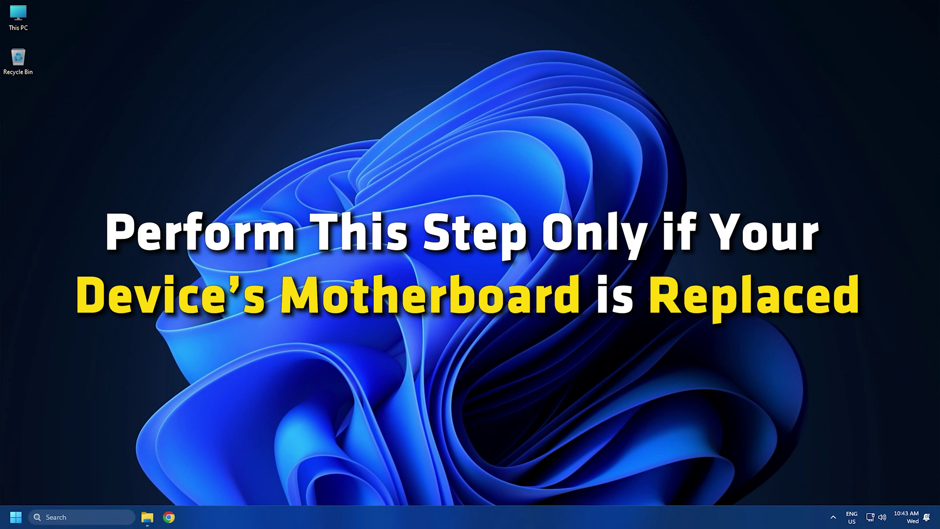
Browse to C:\Windows.old\Users\<old profile>\AppData\Local\Packages in File Explorer
key("super+e")
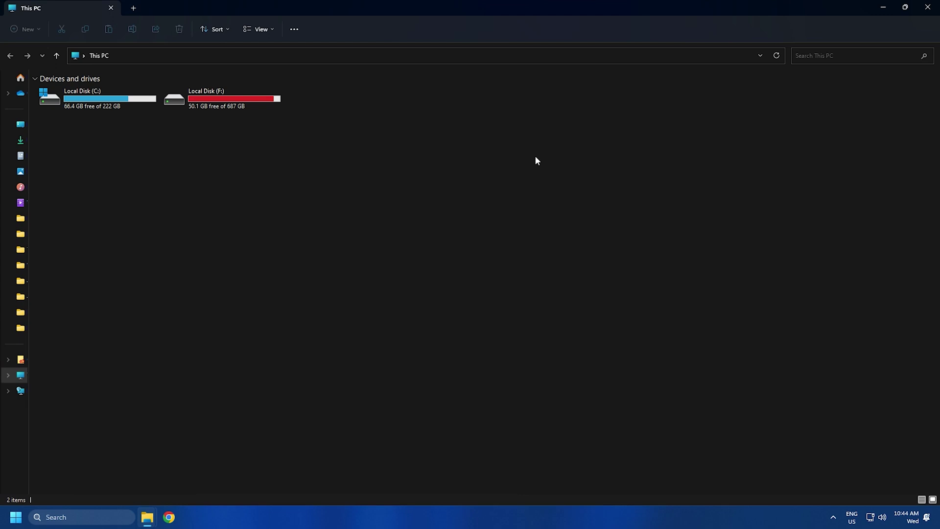
left_click(92, 104)
double_click(91, 104)
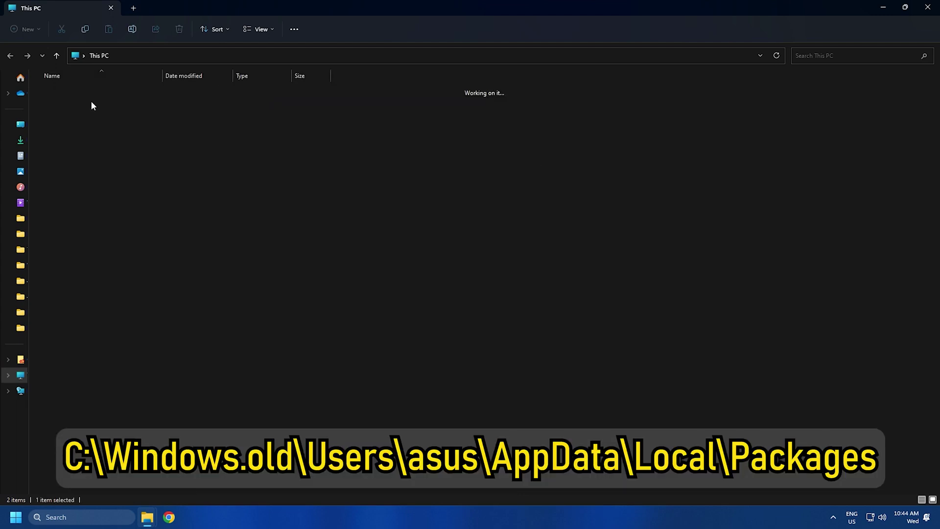
double_click(86, 284)
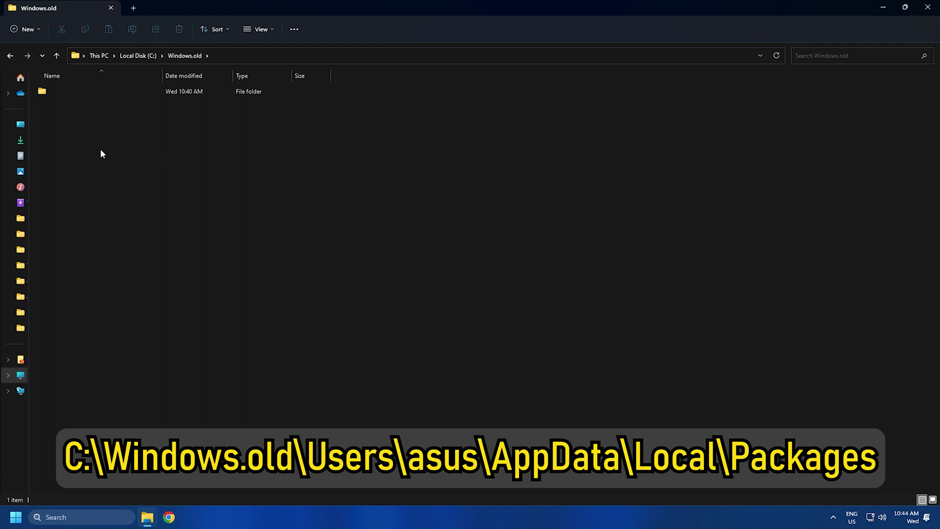
double_click(99, 95)
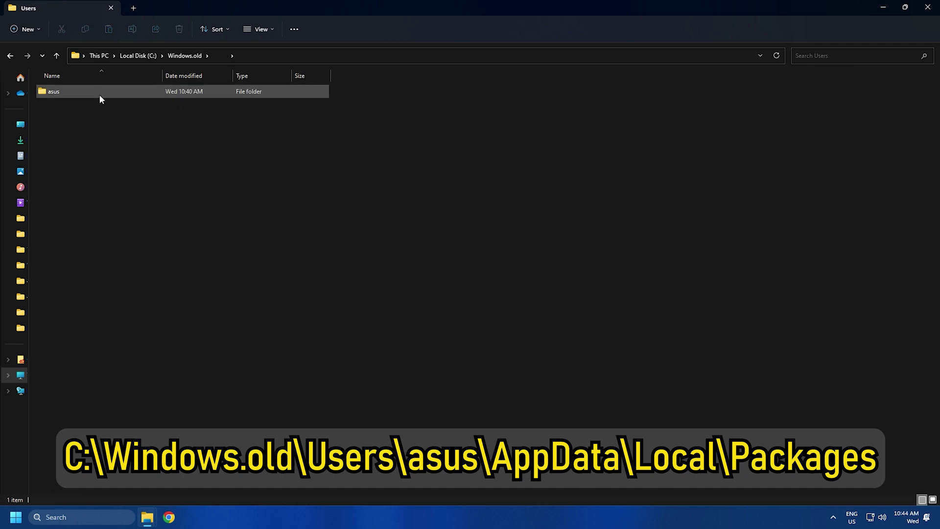
double_click(100, 96)
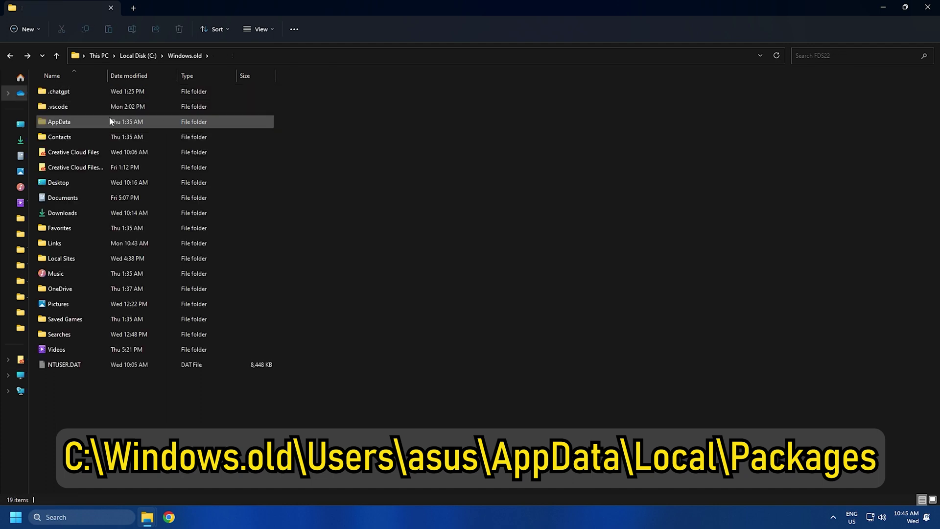
double_click(109, 121)
double_click(104, 91)
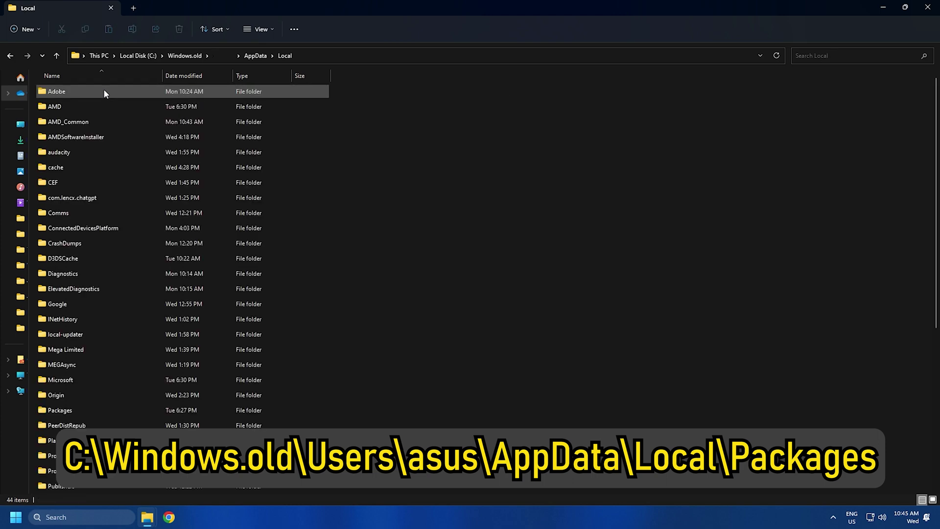
double_click(104, 408)
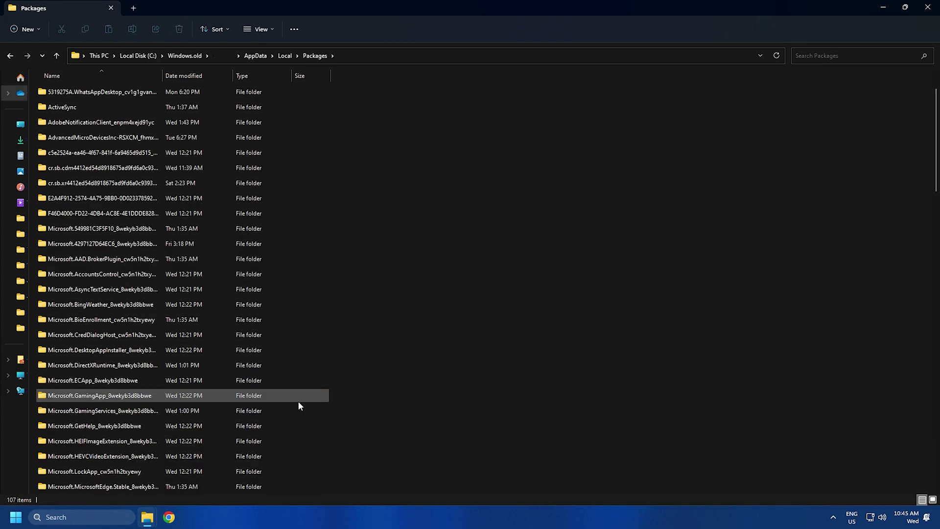
Select the Microsoft.AAD.BrokerPlugin_cw5n1h2txyewy folder and start renaming it with F2
left_click(131, 263)
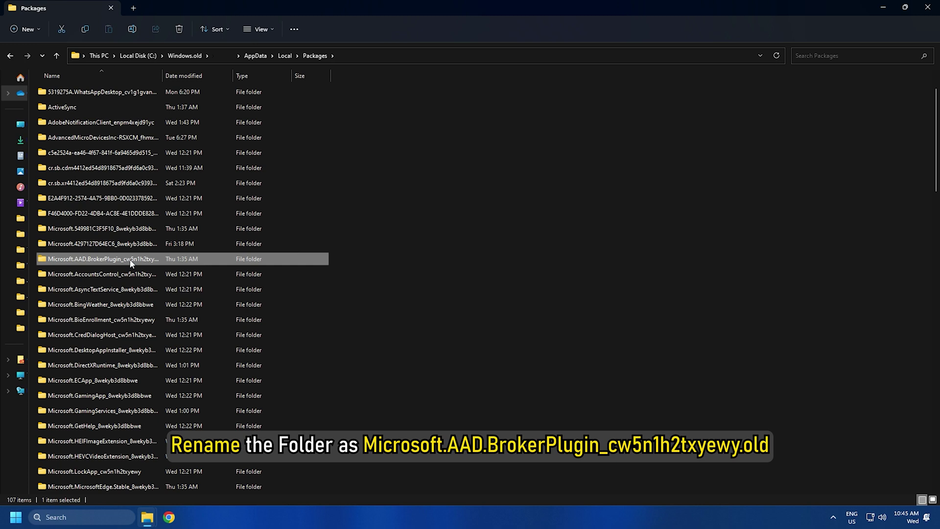
scroll(209, 310, "up", 1)
key("F2")
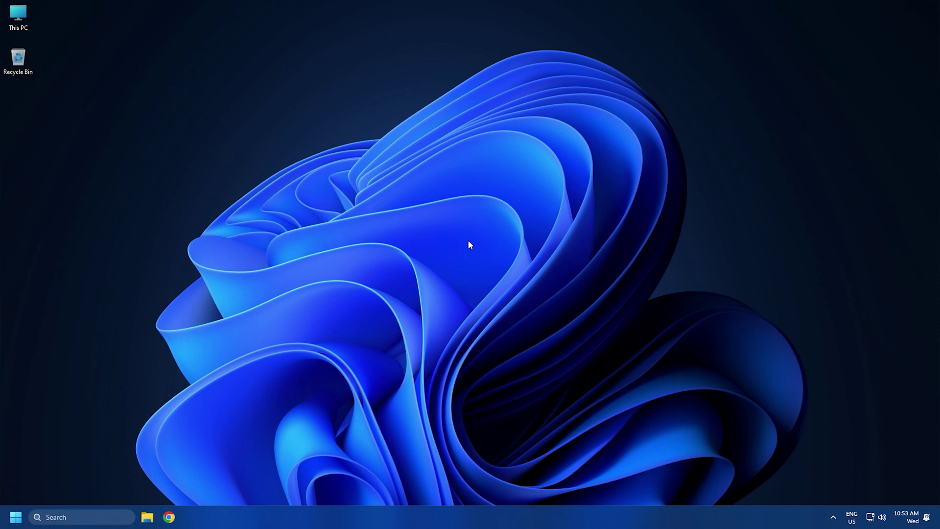
Open C:\Windows\ServiceProfiles in a new File Explorer window
key("super+e")
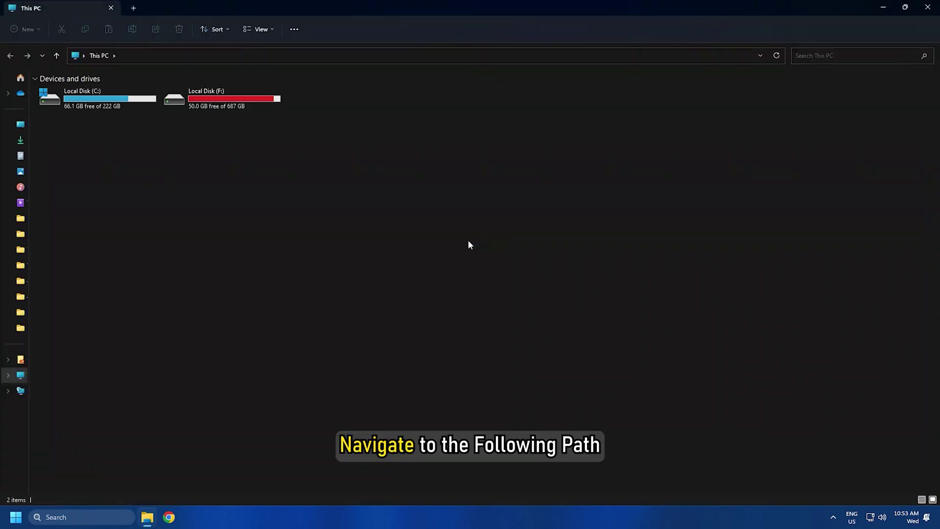
double_click(119, 97)
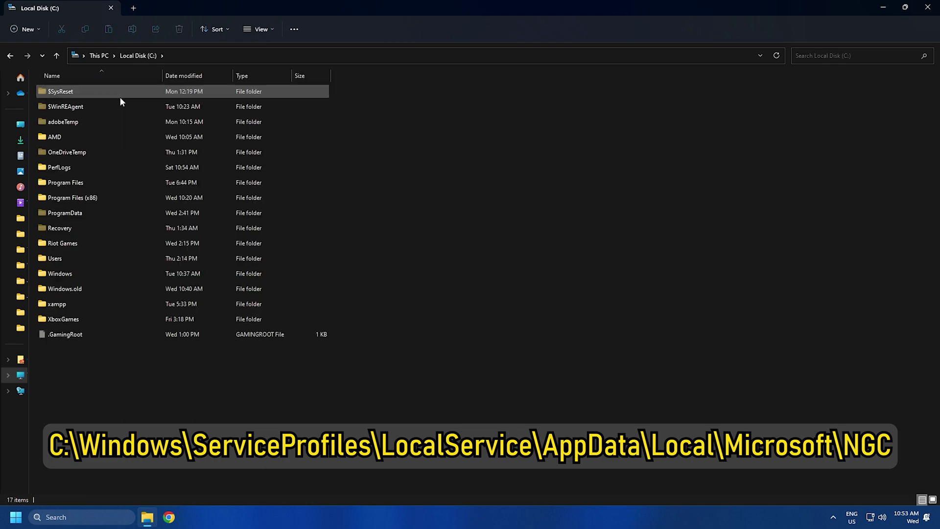
double_click(94, 274)
scroll(94, 274, "down", 14)
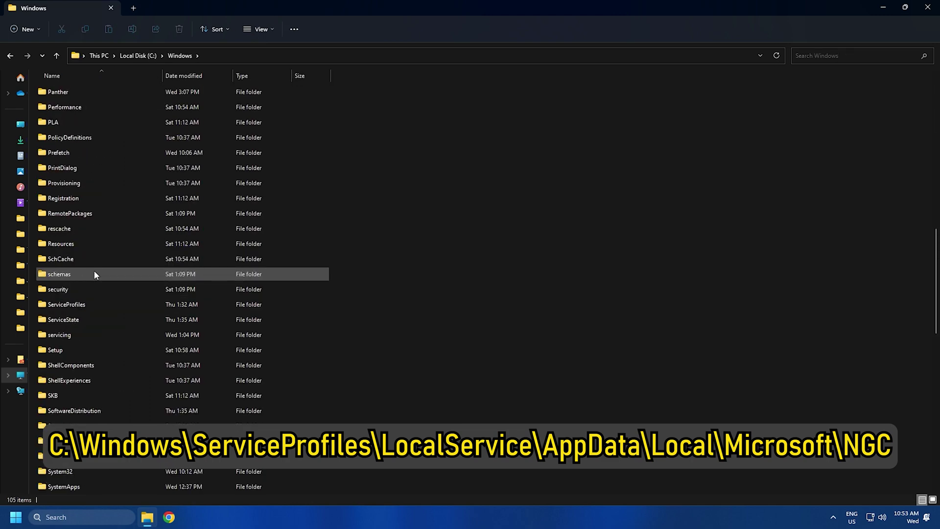
left_click(94, 304)
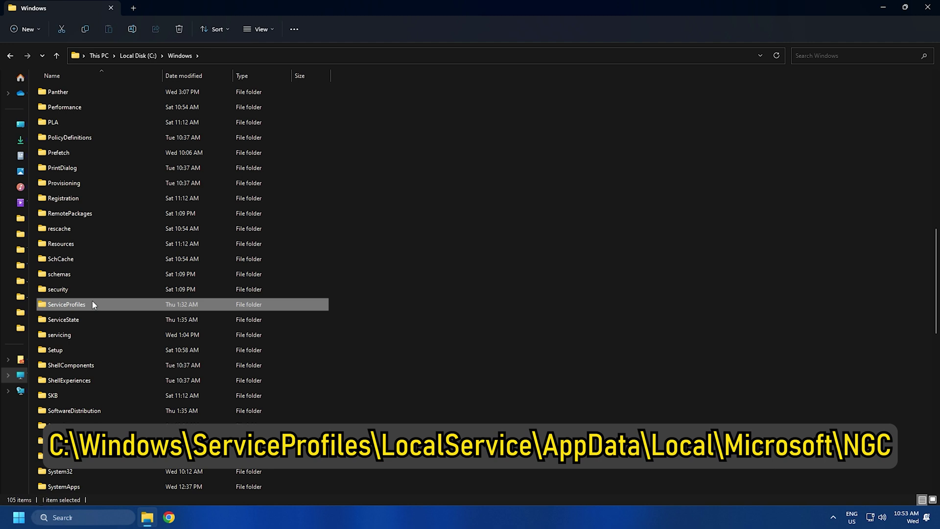
double_click(92, 304)
Go into LocalService\AppData\Local\Microsoft\Ngc and permanently delete its only folder
double_click(105, 93)
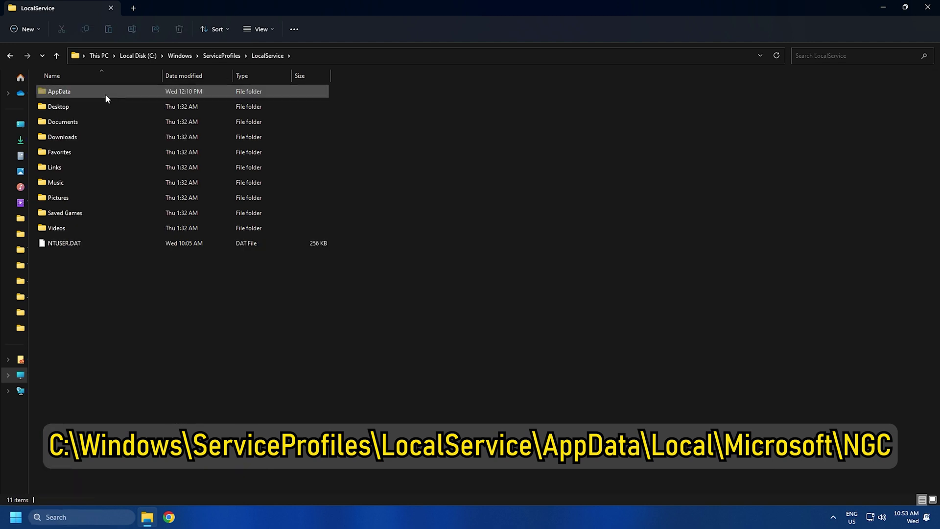
double_click(105, 95)
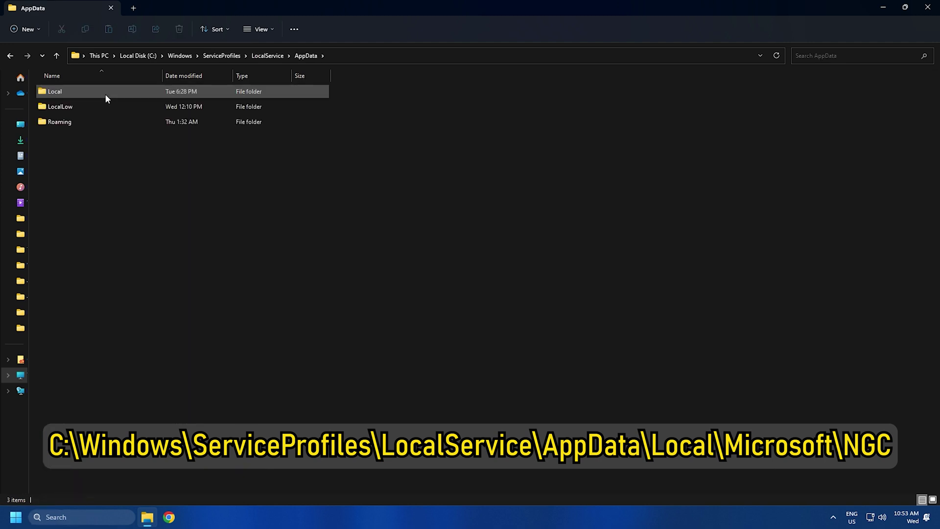
double_click(105, 93)
double_click(98, 123)
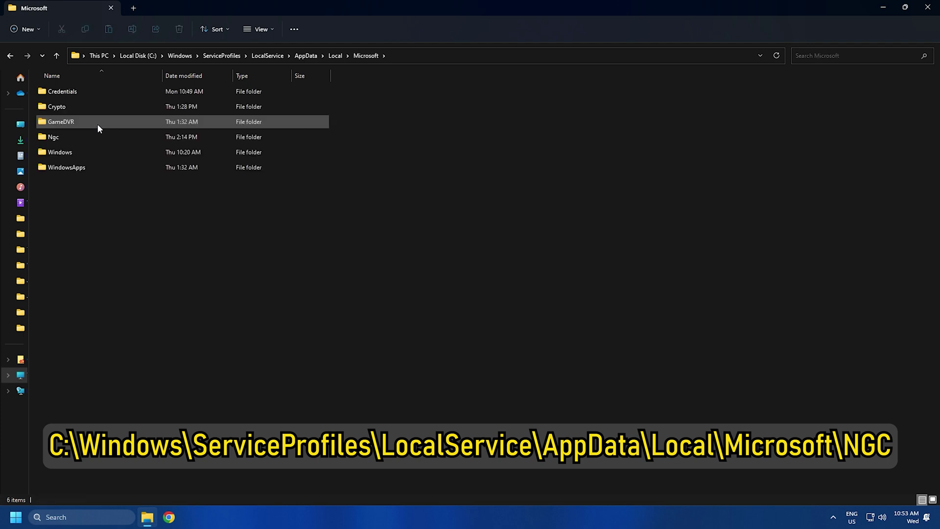
double_click(94, 136)
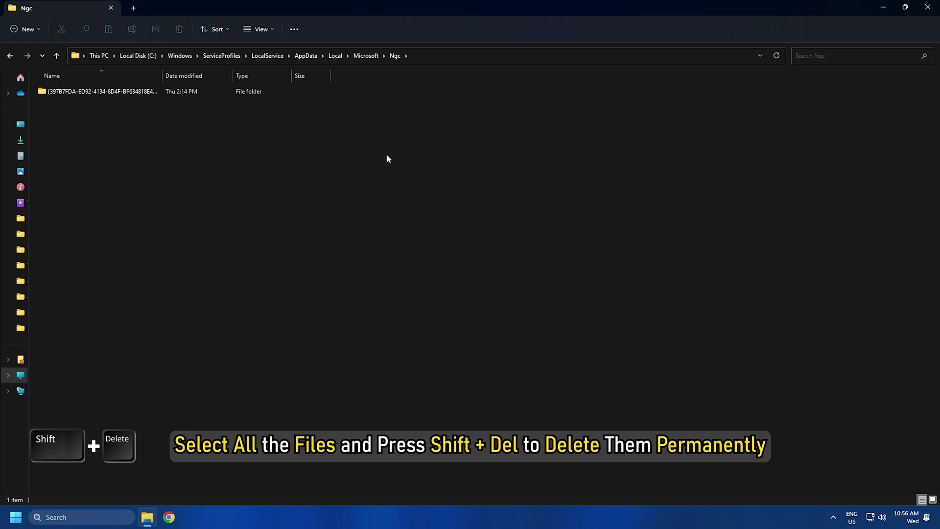
left_click(125, 92)
key("shift+Delete")
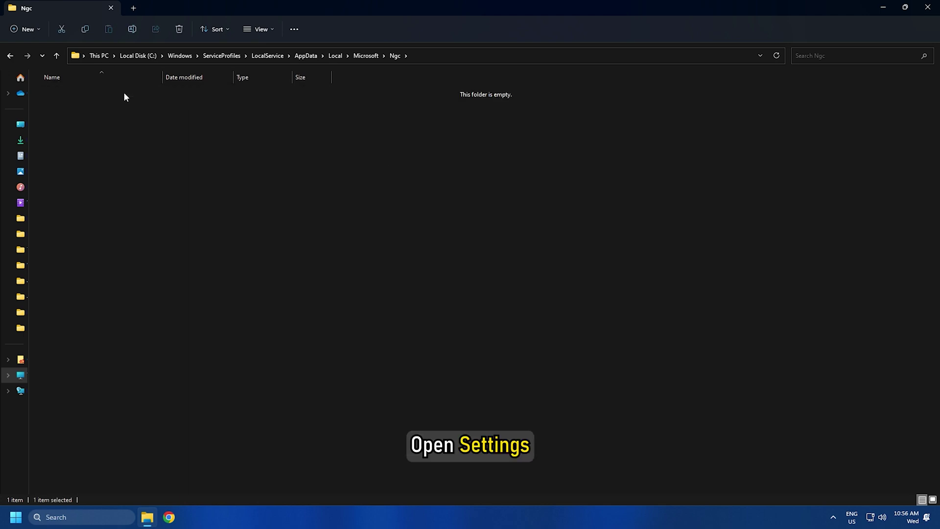
Open Accounts > Sign-in options in Settings and expand PIN (Windows Hello)
key("super+i")
left_click(43, 202)
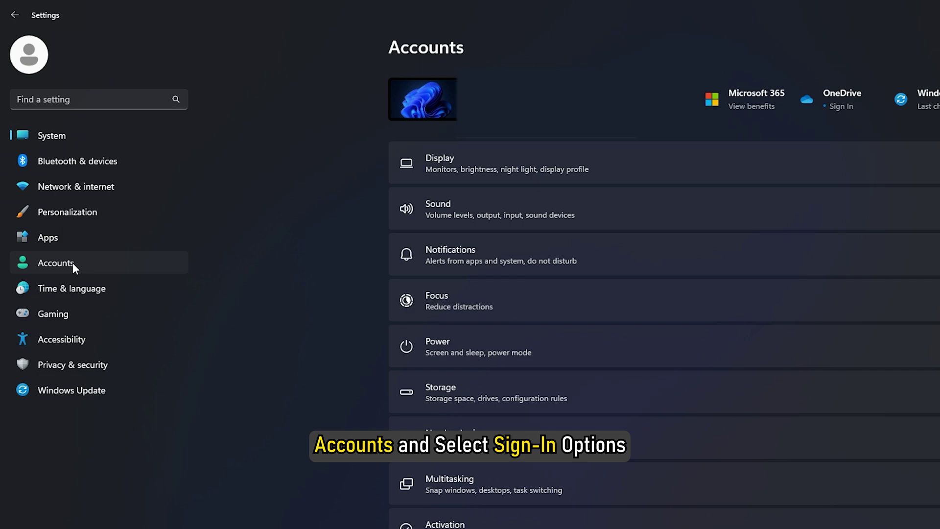
scroll(301, 409, "down", 3)
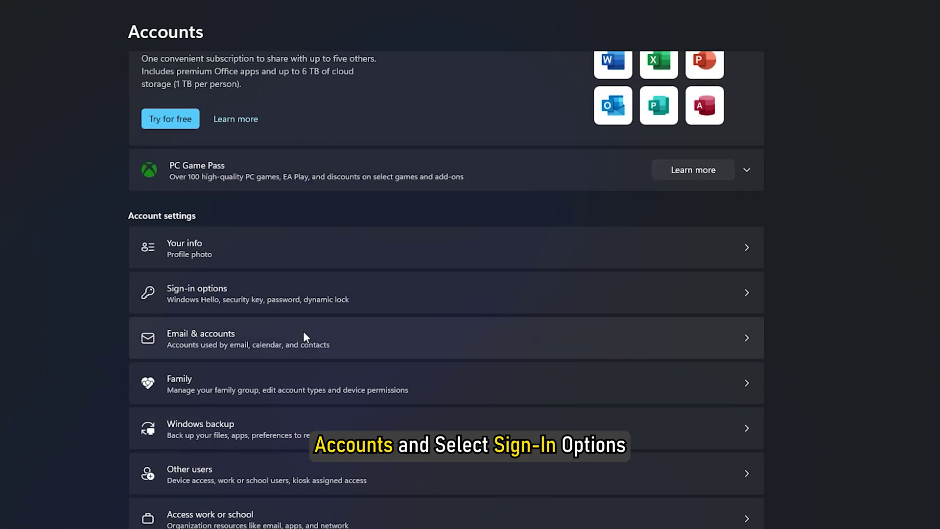
left_click(324, 296)
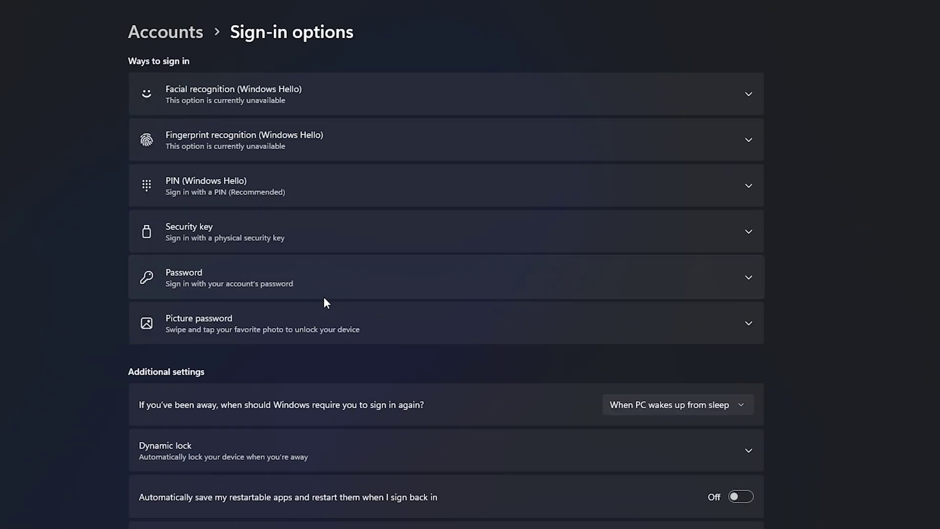
left_click(301, 189)
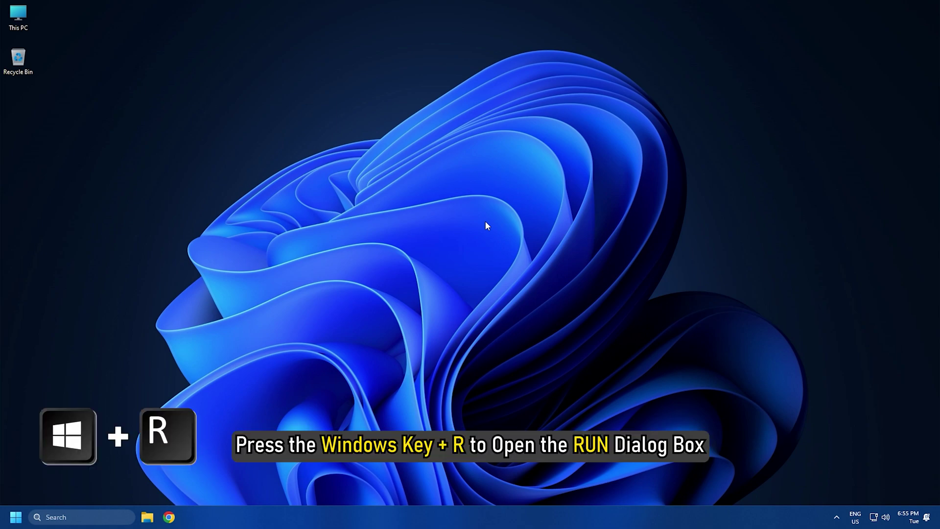
Bring up the Run box with regedit entered
key("super+r")
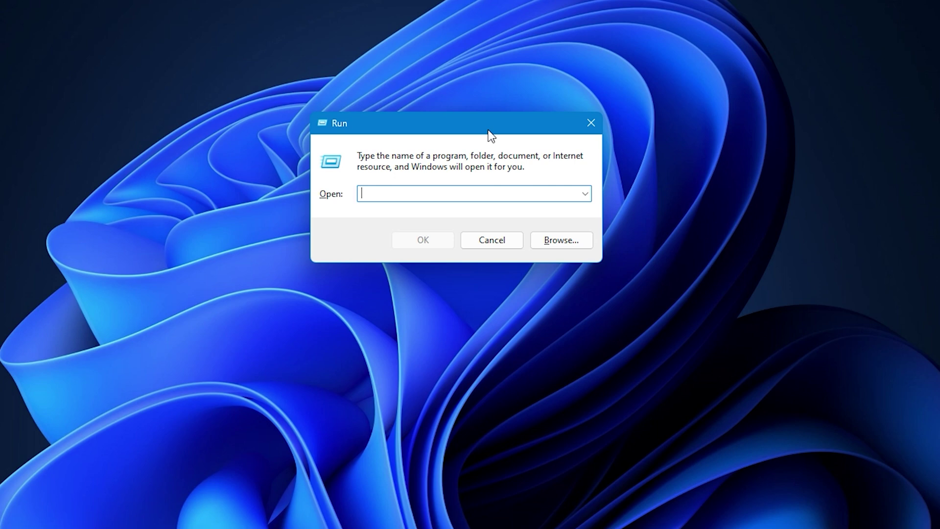
type("regedit")
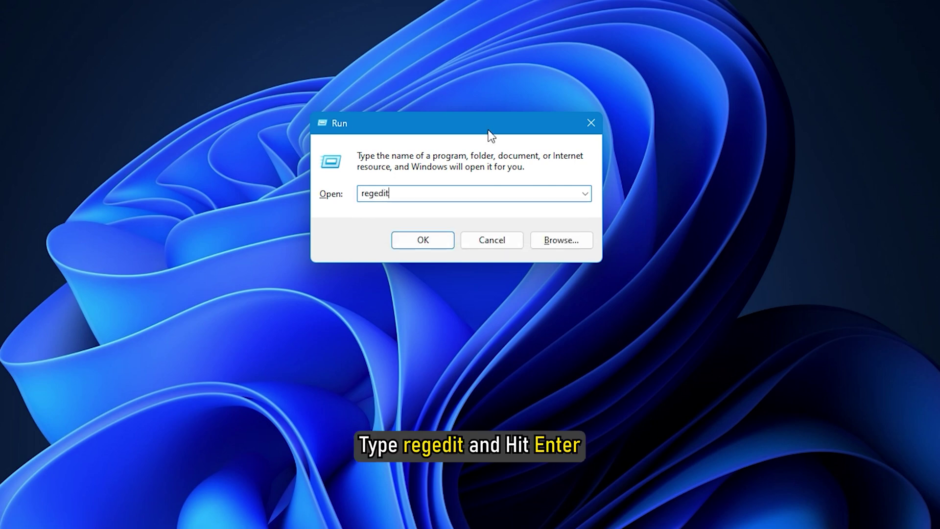
Launch Registry Editor, approve UAC, and go to HKCU\Software\Microsoft\Office\16.0\Common\Identity
key("Return")
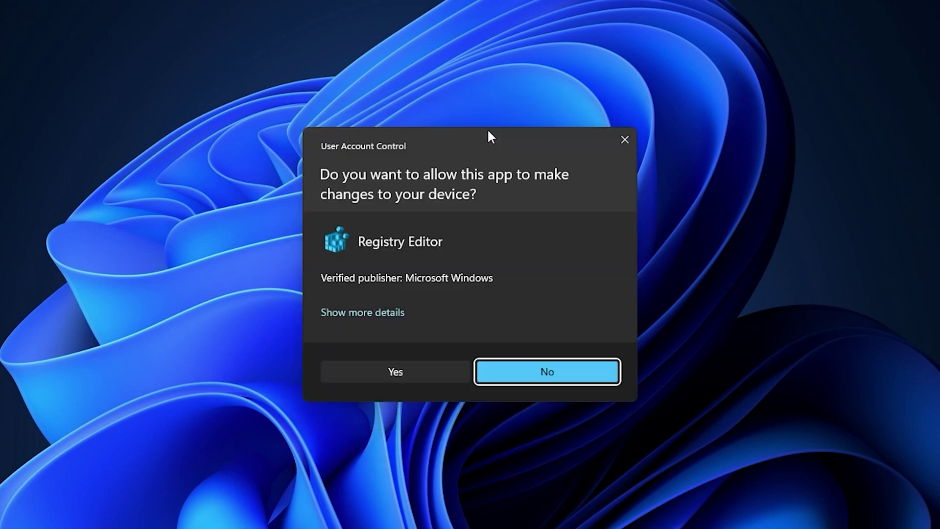
left_click(410, 370)
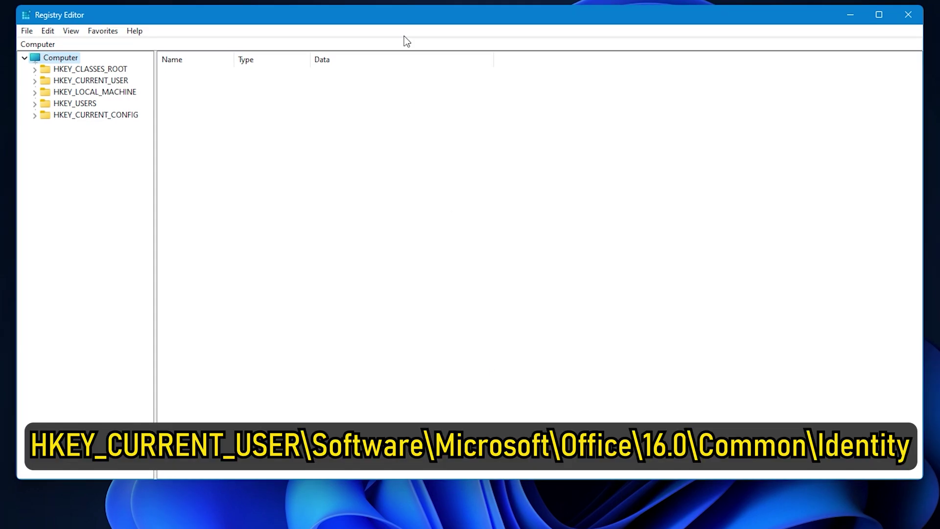
left_click(398, 45)
key("ctrl+a")
type("HKEY_CURRENT_USER\\Software\\Microsoft\\Office\\16.0\\Common\\Identity")
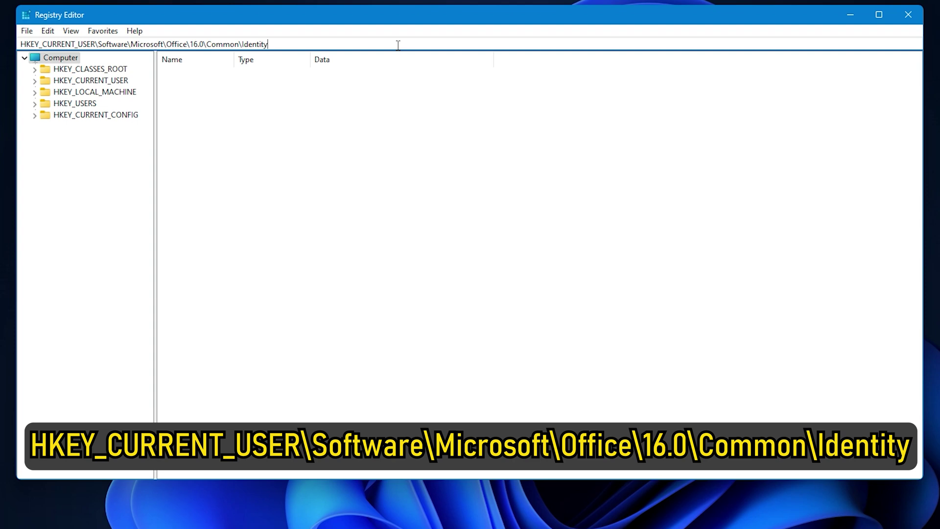
key("Return")
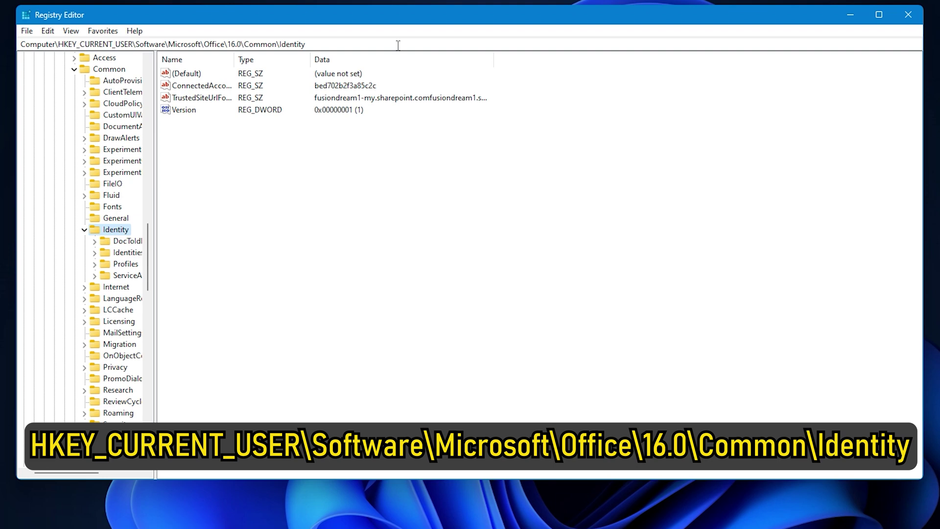
Create a new DWORD (32-bit) value named EnableADAL under the Identity key
right_click(207, 134)
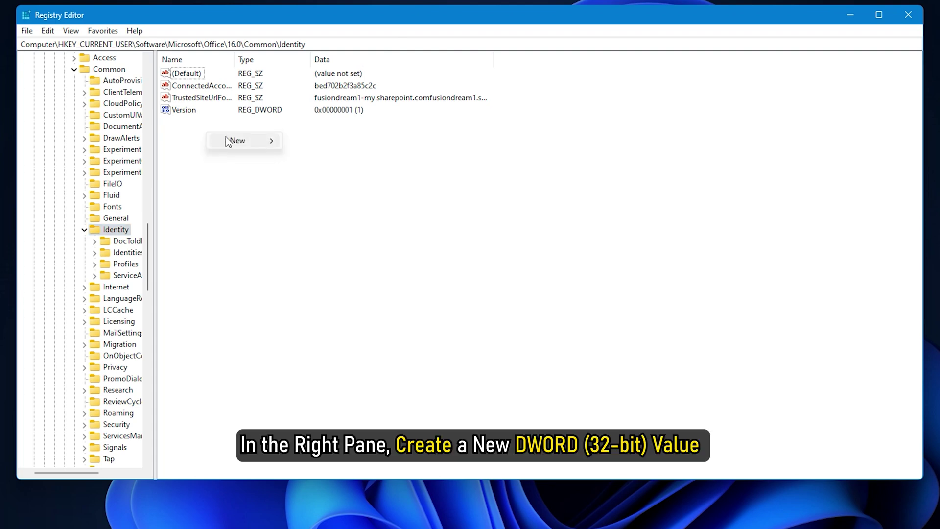
mouse_move(228, 141)
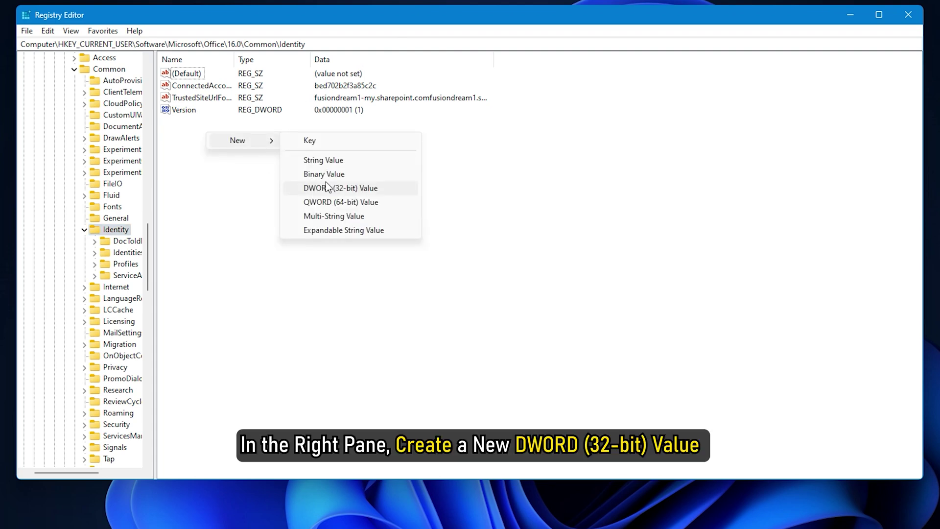
left_click(326, 187)
type("Enabl")
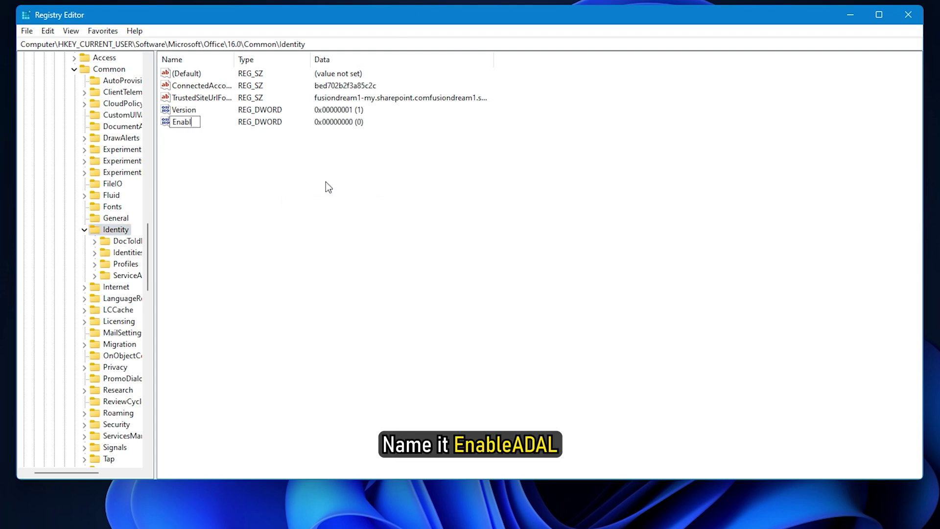
type("eADAL")
key("Return")
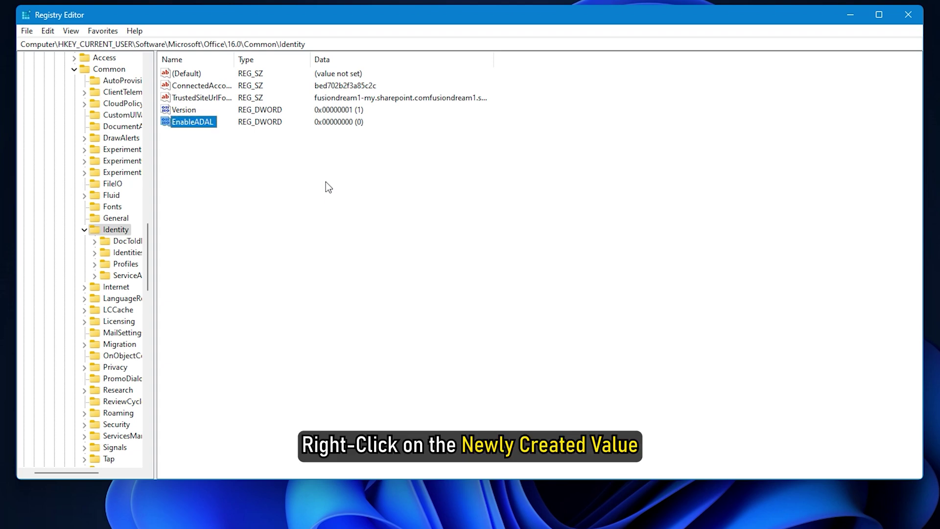
Confirm EnableADAL's value data as 0 and close Registry Editor
right_click(205, 122)
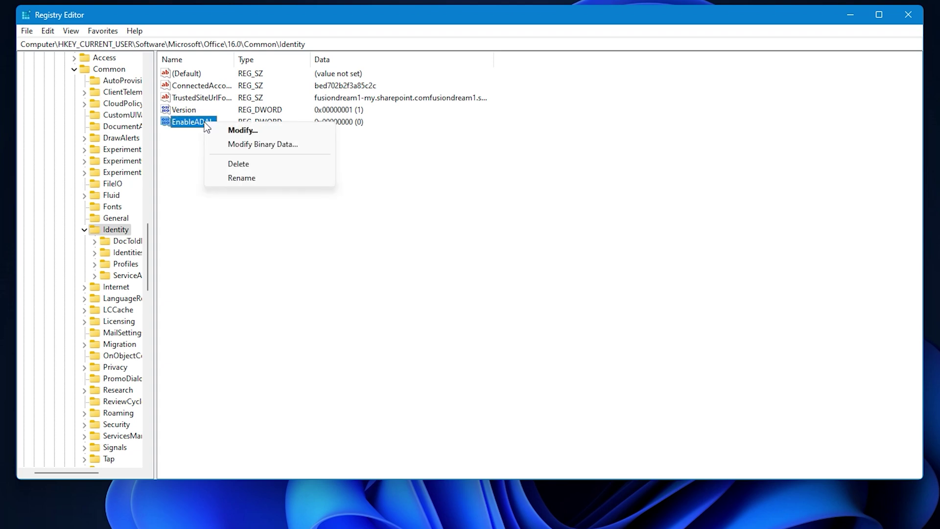
left_click(269, 131)
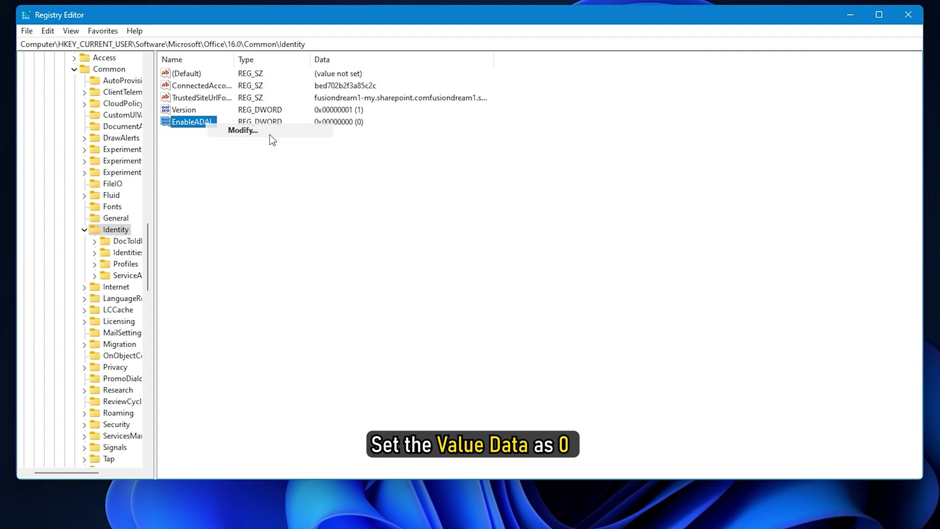
left_click(95, 137)
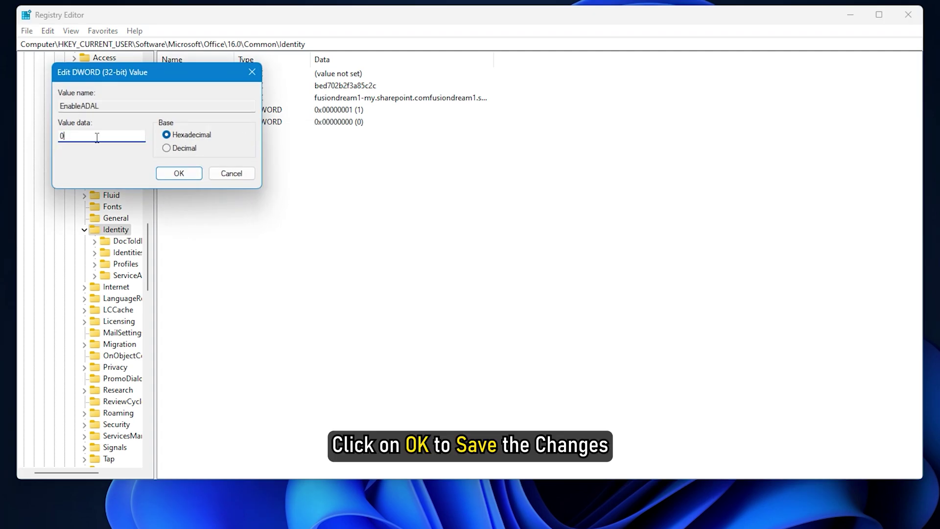
left_click(179, 173)
left_click(907, 14)
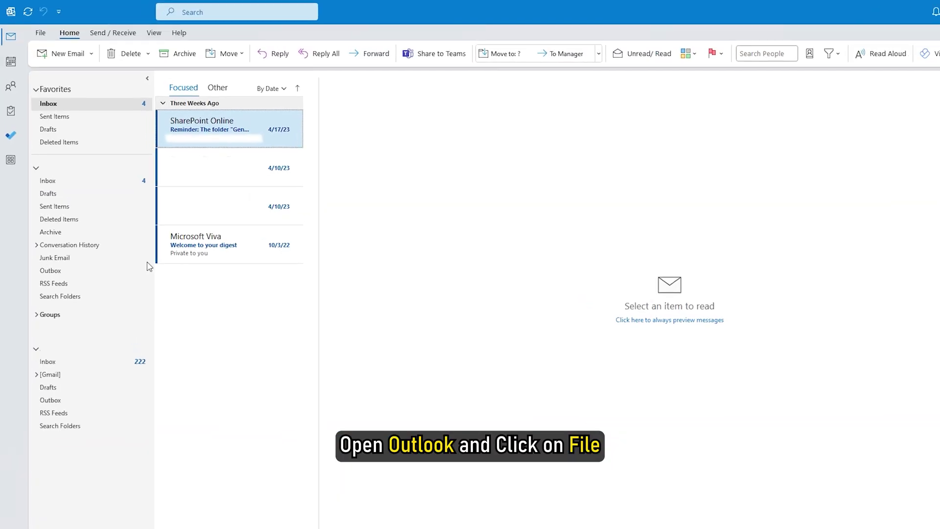
Remove the IMAP/SMTP account from Outlook's Account Settings, confirming the removal
left_click(43, 36)
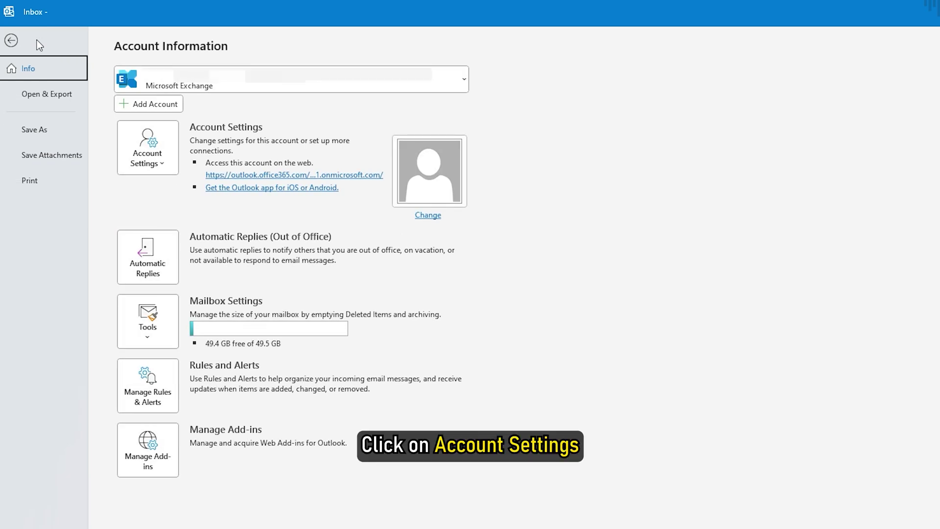
left_click(165, 166)
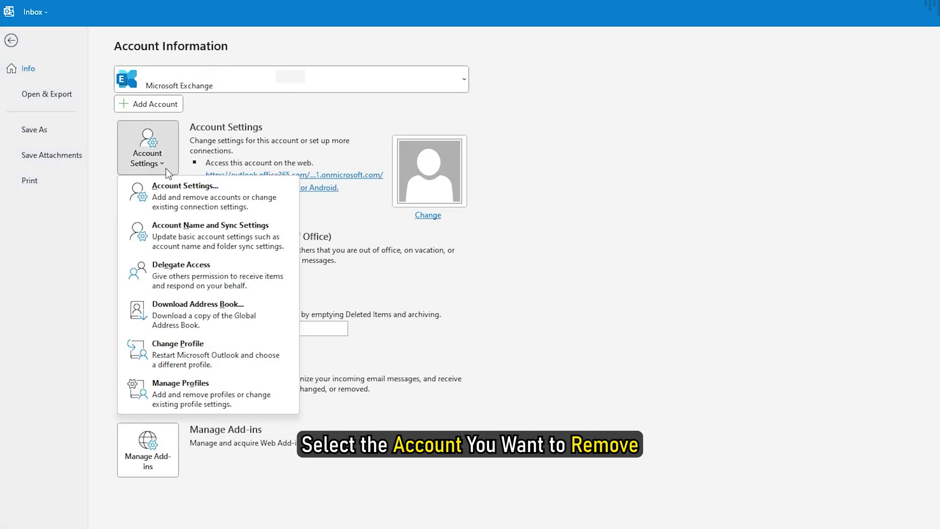
left_click(171, 192)
left_click(513, 195)
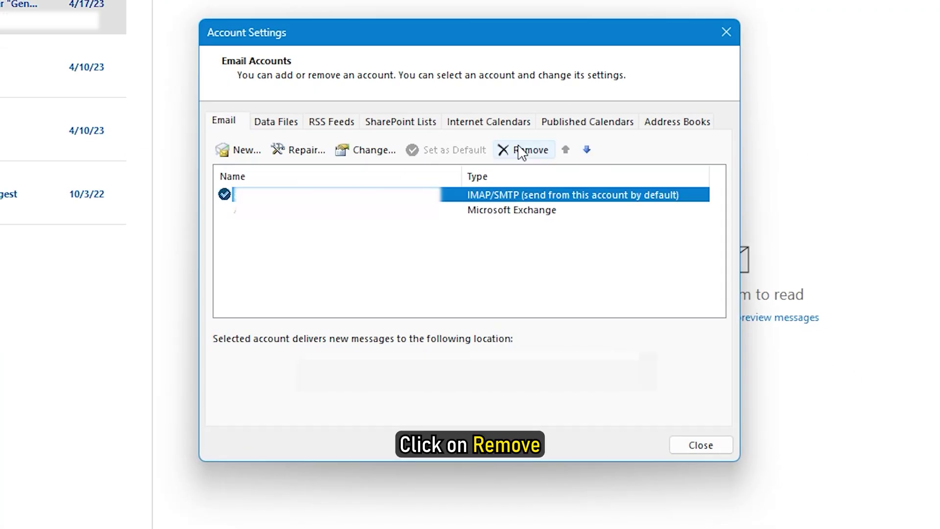
left_click(511, 149)
left_click(577, 276)
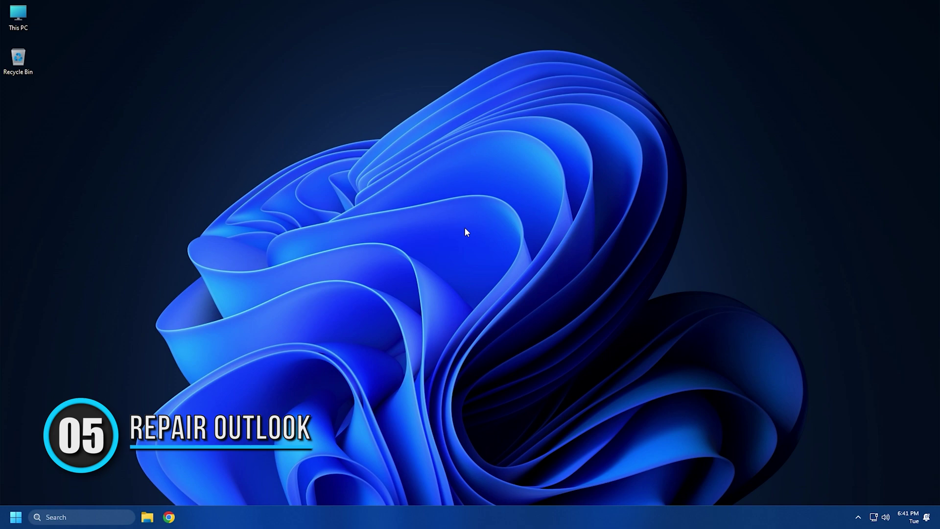
Find Microsoft 365 Apps for business in Settings > Apps > Installed apps and show its options
key("super+i")
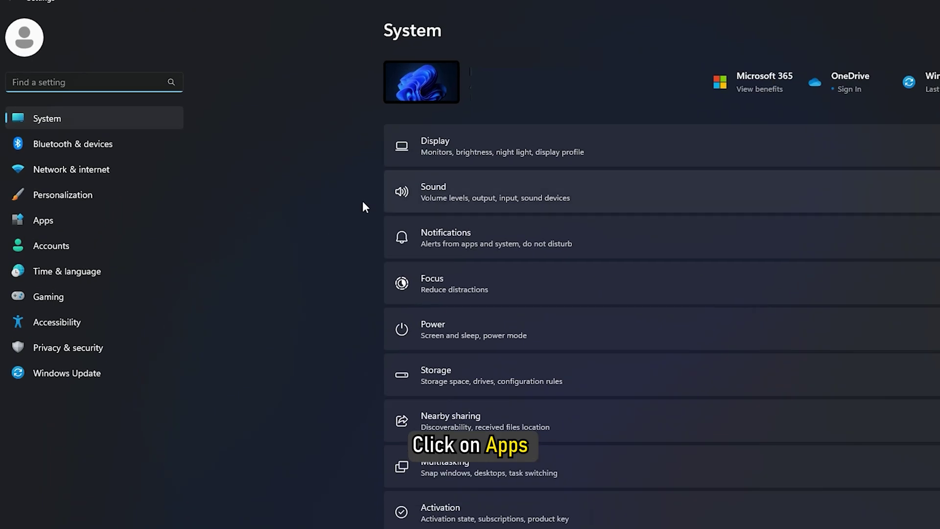
left_click(44, 221)
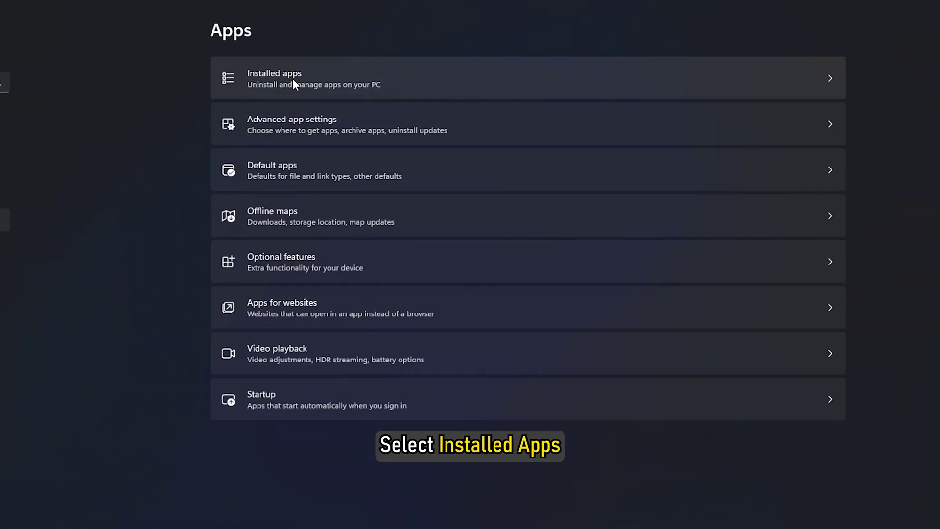
left_click(294, 83)
scroll(271, 154, "down", 5)
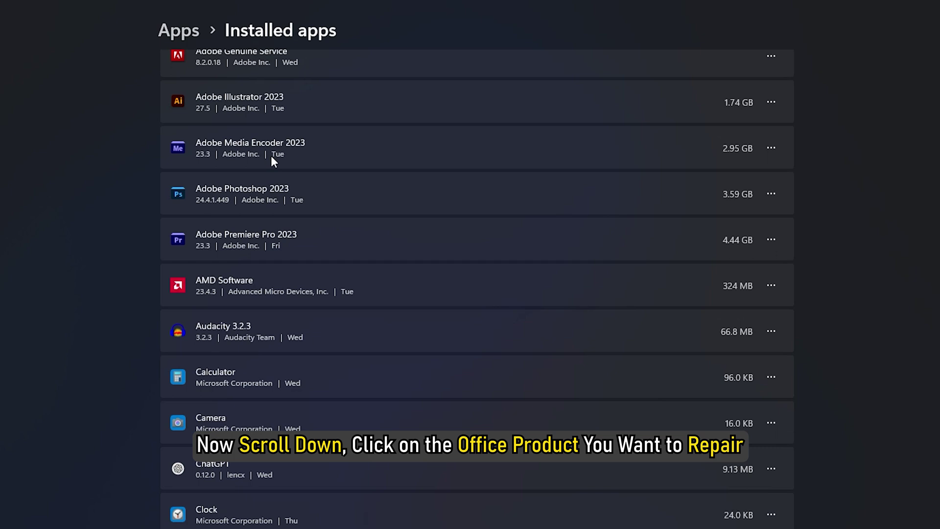
scroll(271, 155, "down", 15)
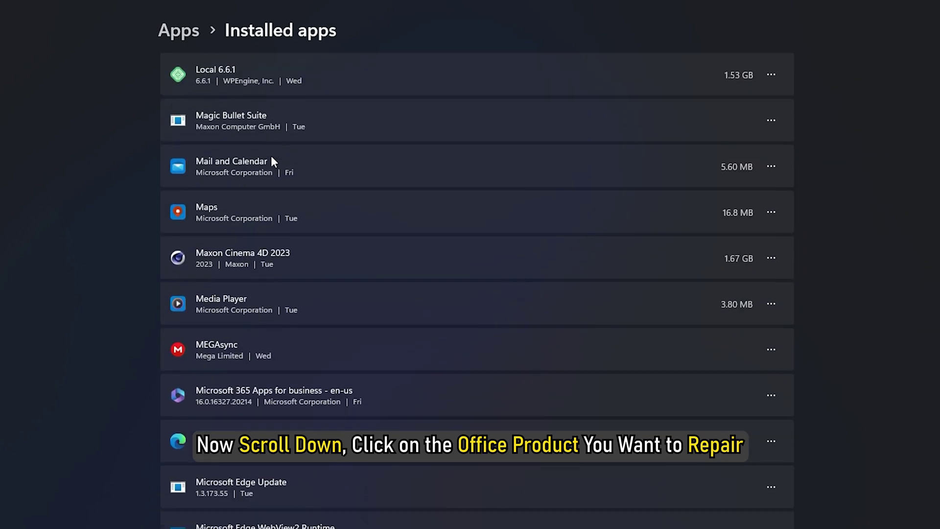
scroll(271, 155, "down", 2)
left_click(762, 321)
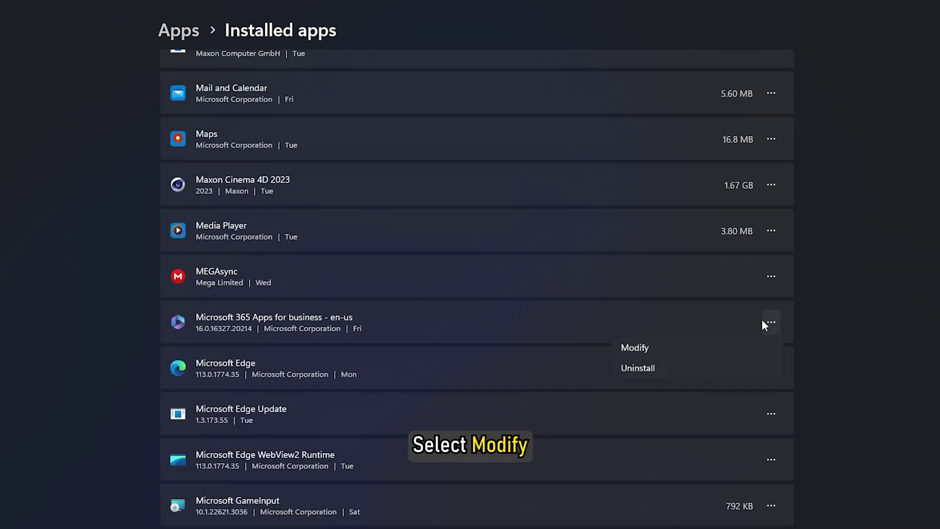
Modify the Microsoft 365 installation and start an Online Repair
left_click(660, 348)
left_click(309, 425)
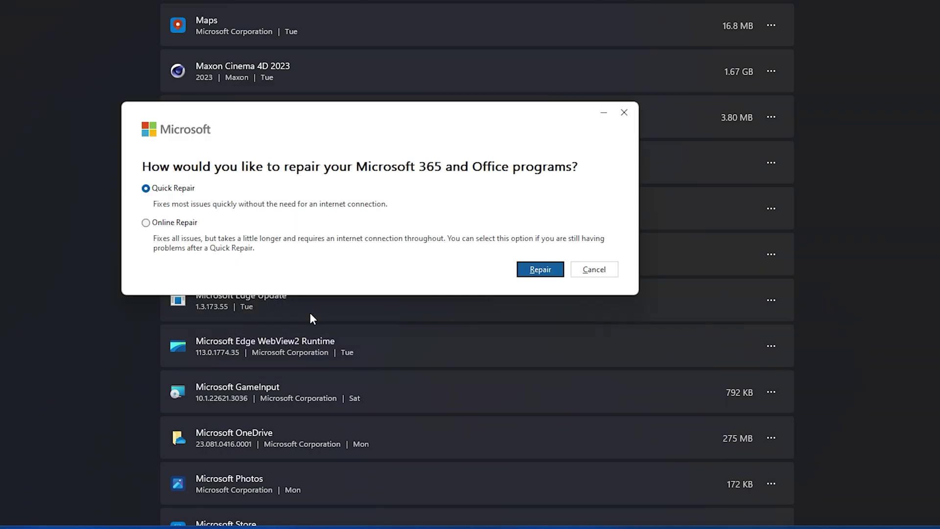
left_click(146, 223)
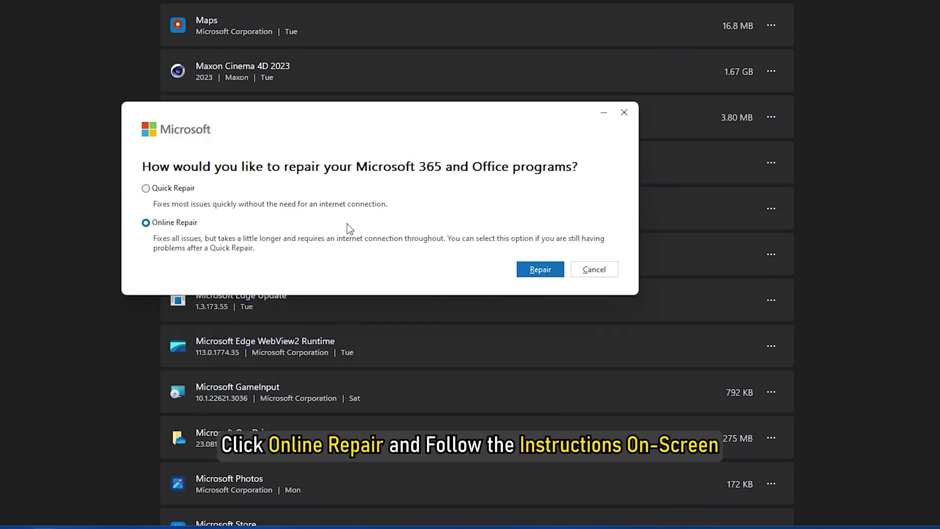
left_click(540, 270)
left_click(446, 269)
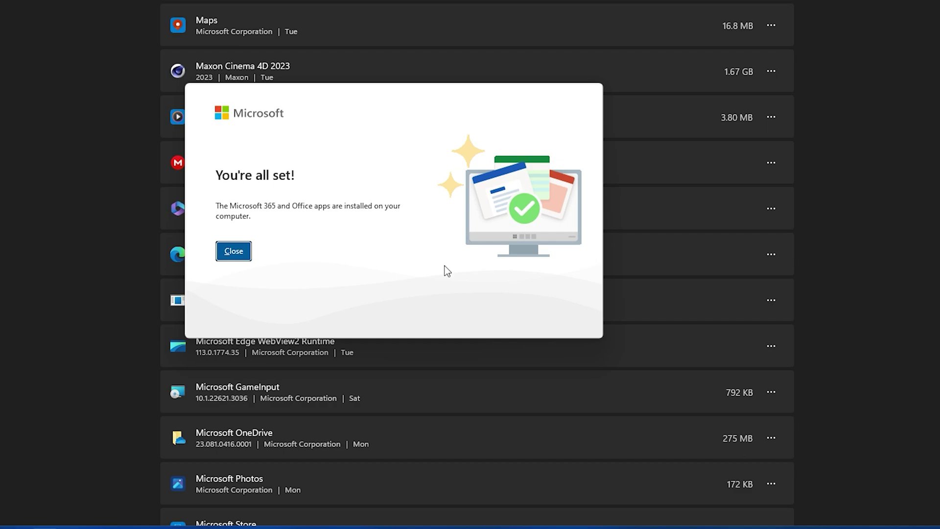
left_click(234, 252)
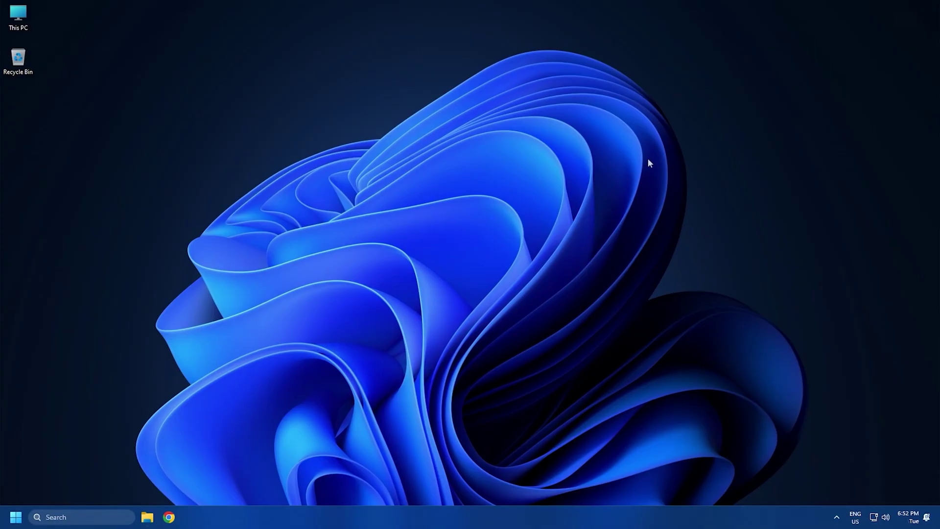